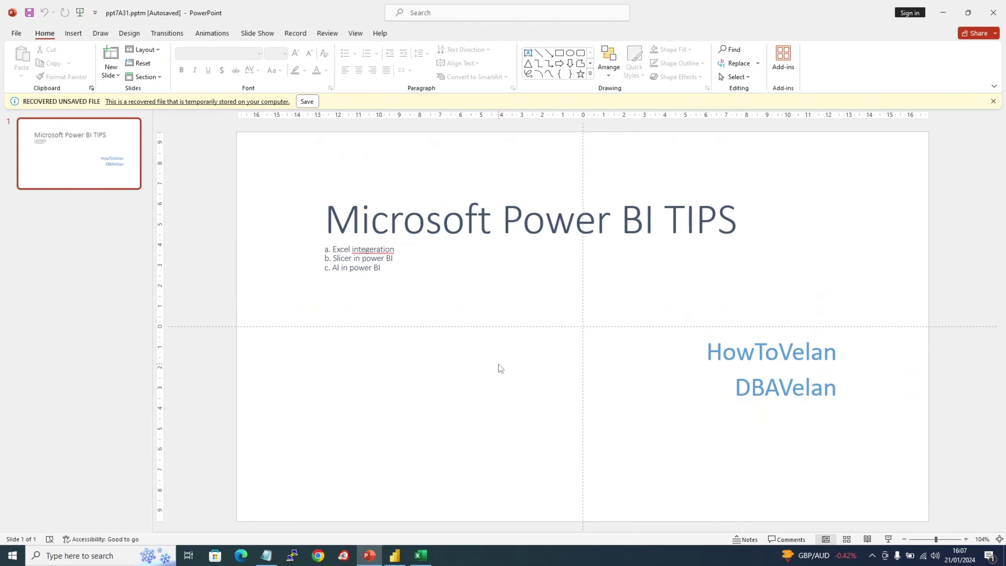
Bring up the lab notes in Notepad and highlight the AI integration goal line.
click(266, 555)
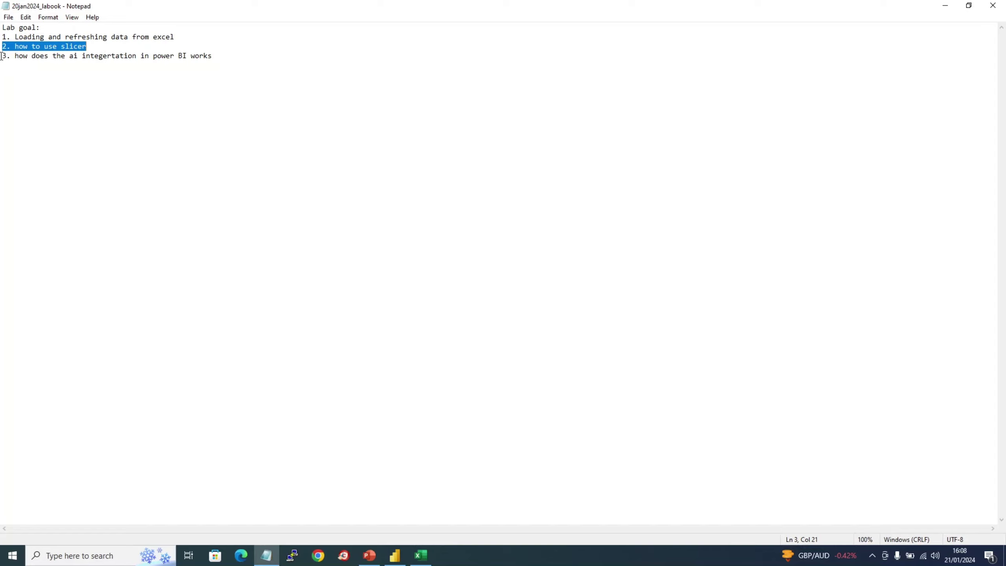
drag(2, 56, 244, 68)
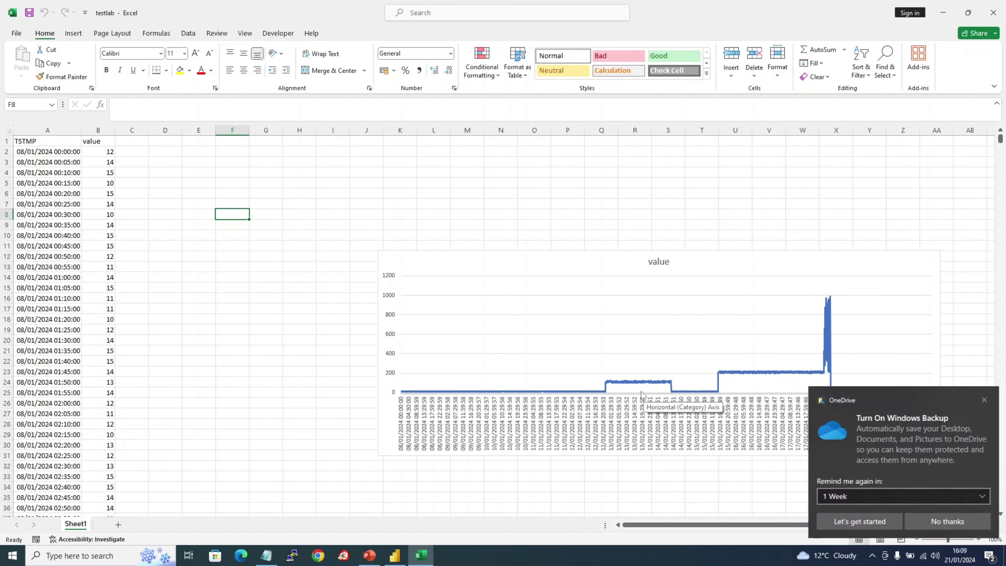
Close the OneDrive backup notification covering the testlab chart in Excel.
click(983, 399)
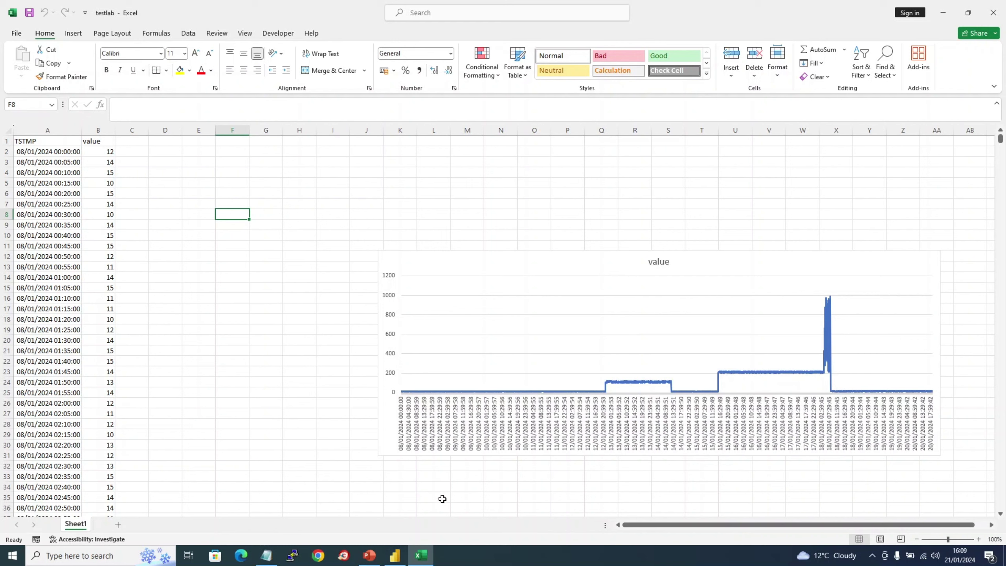
Load Sheet1 from the testlab.xlsx Excel workbook into Power BI Desktop.
click(395, 556)
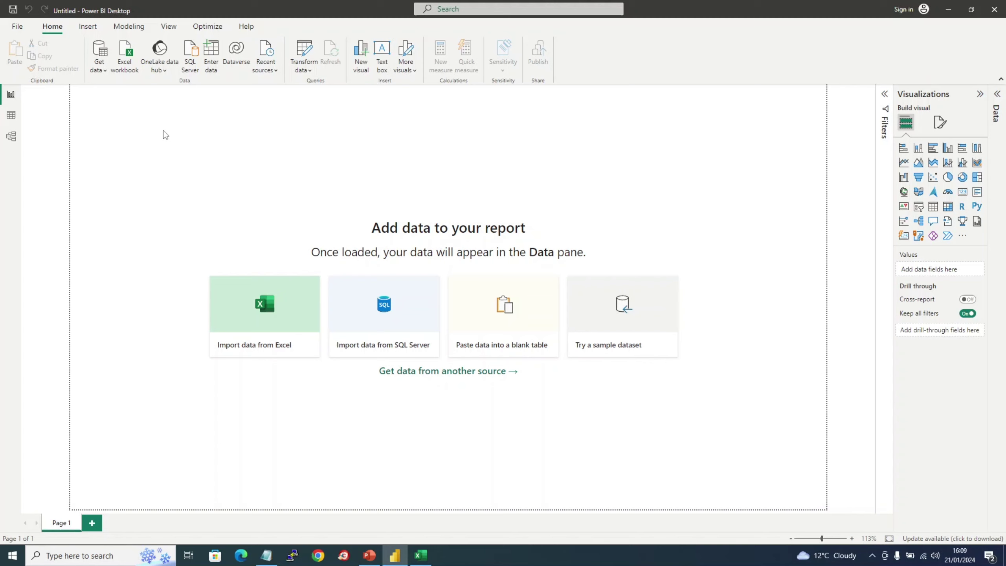
click(101, 69)
click(109, 104)
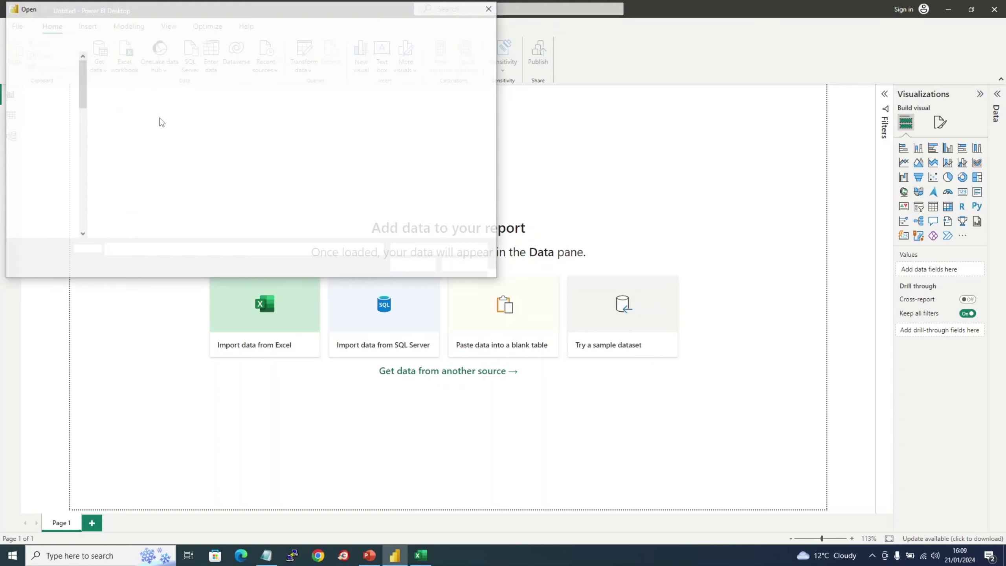
double_click(117, 83)
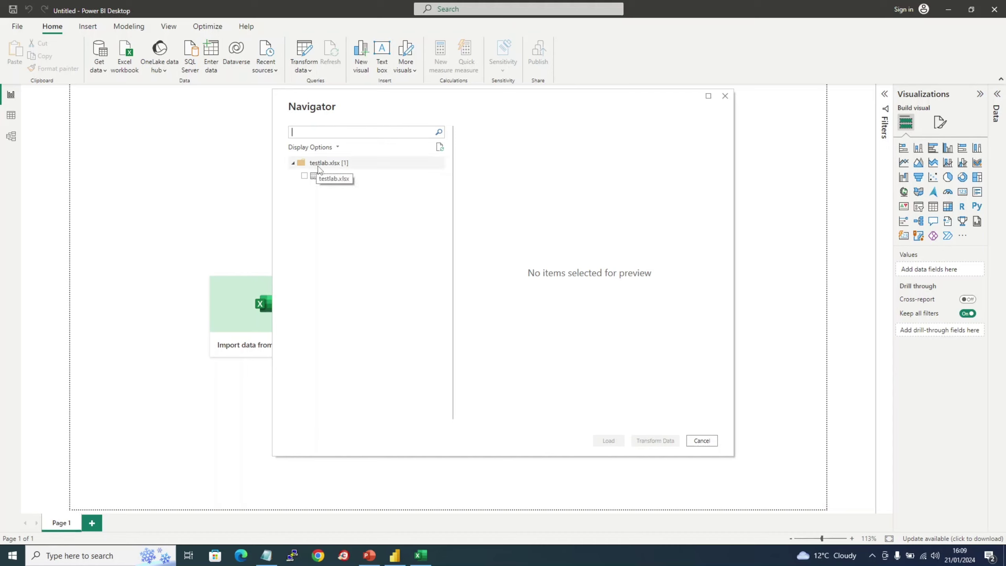
click(303, 179)
click(305, 175)
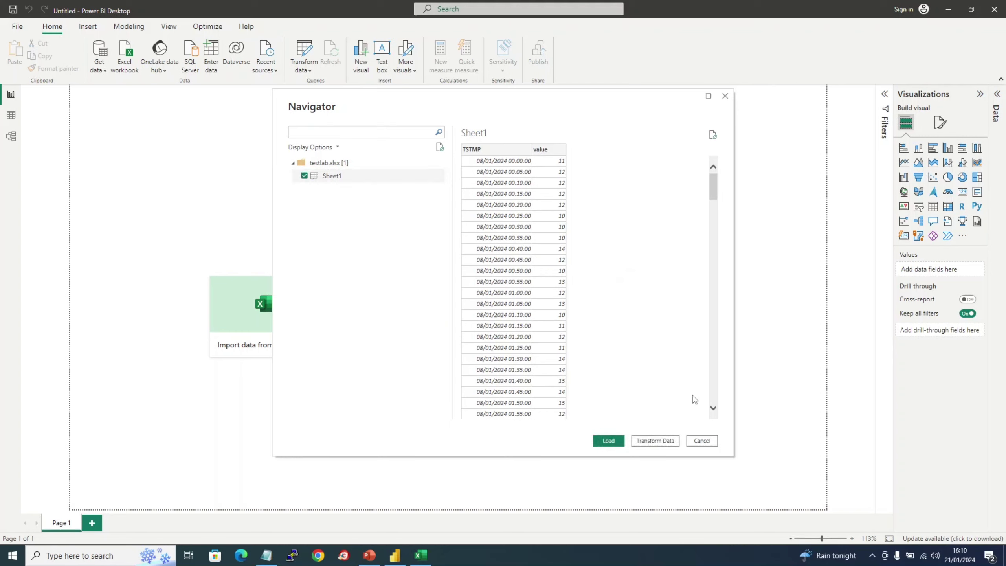
click(609, 442)
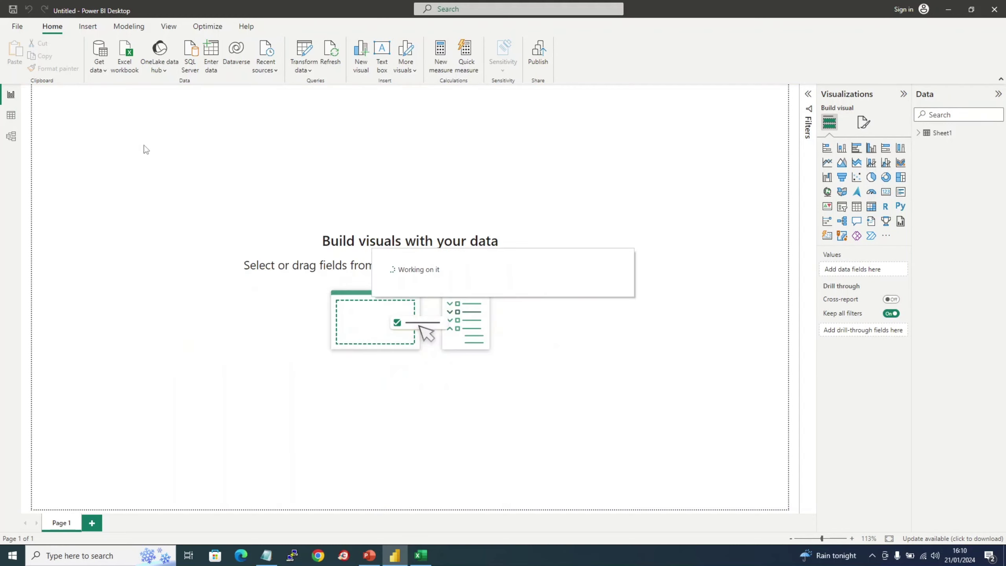
Check Sheet1's rows in Table view, then expand Sheet1's fields in the Report view Data pane.
click(16, 116)
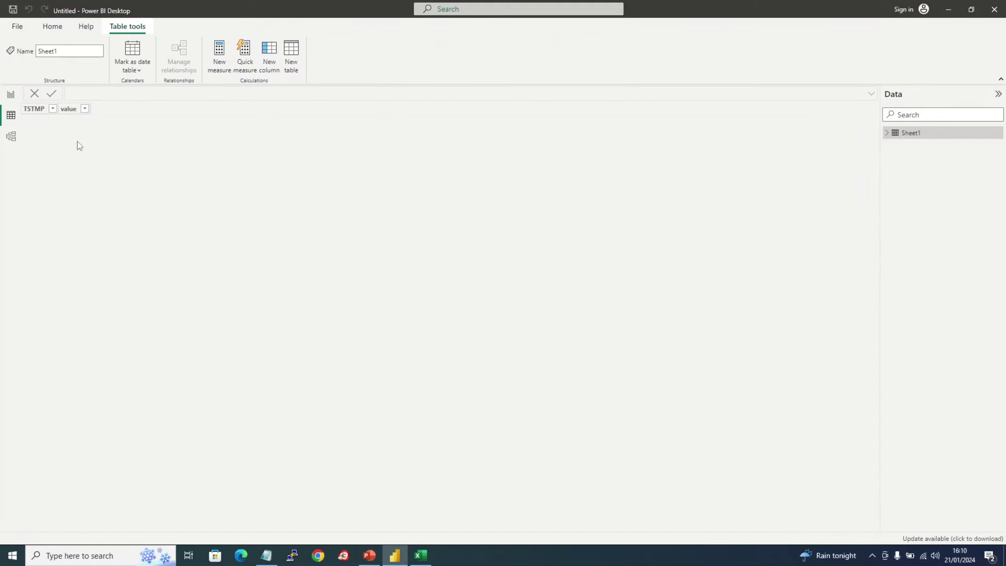
click(11, 94)
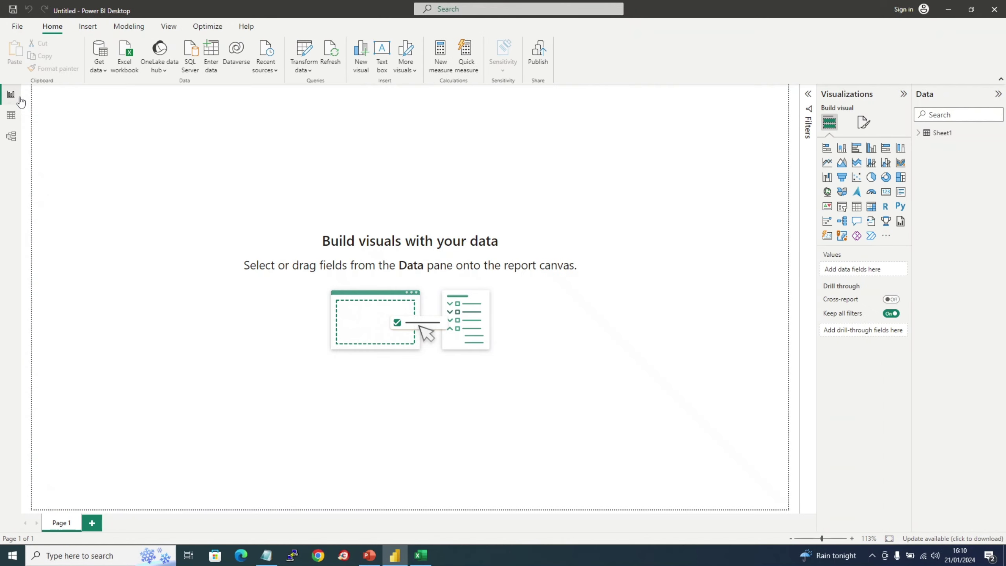
click(917, 134)
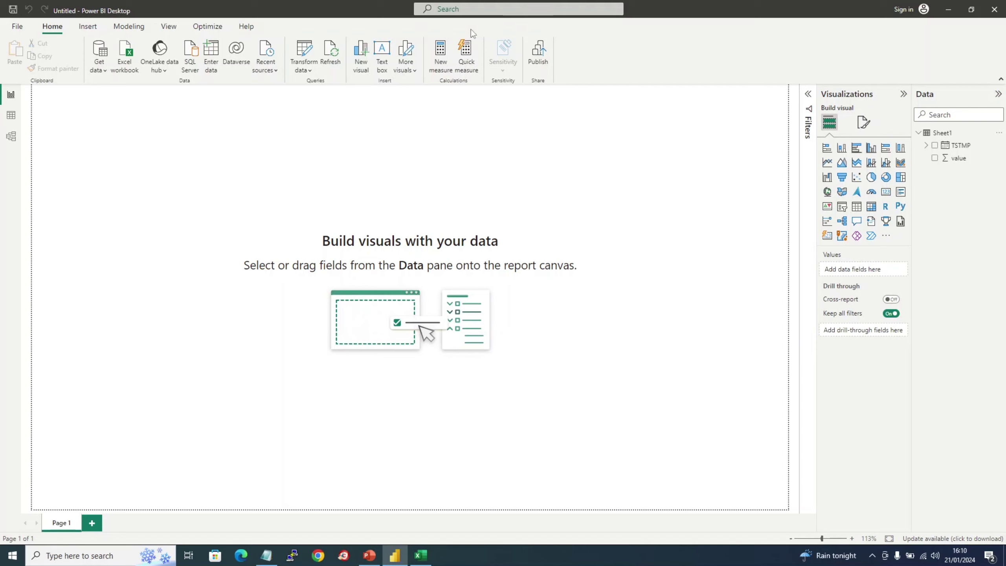
Add a Sum of value line chart widened across the canvas.
click(951, 147)
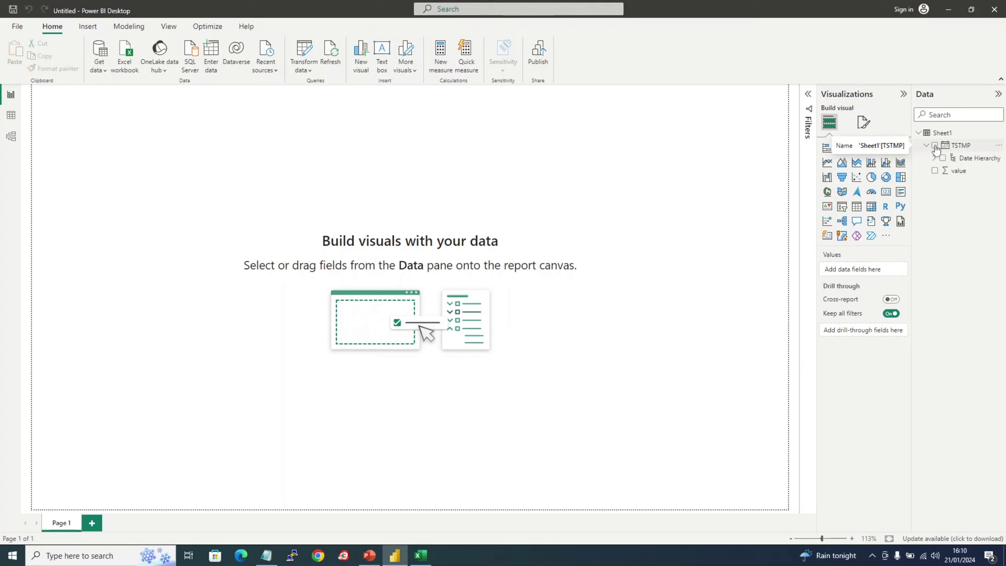
click(936, 171)
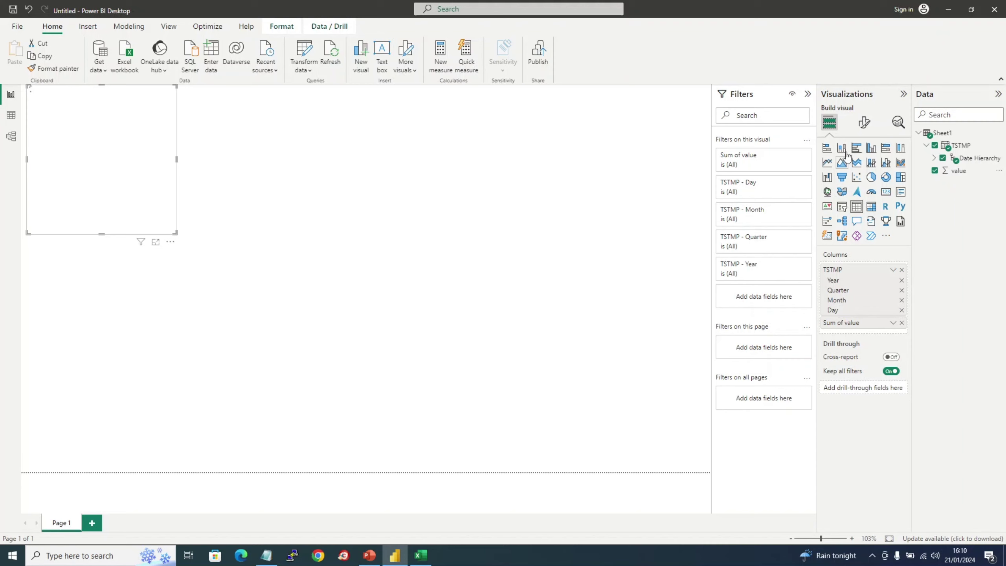
click(828, 162)
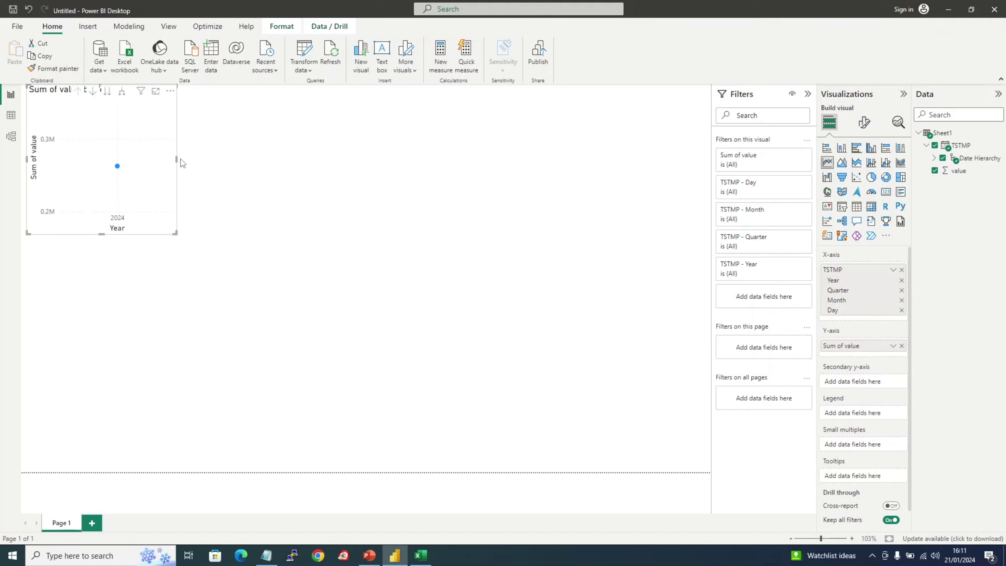
drag(177, 160, 663, 227)
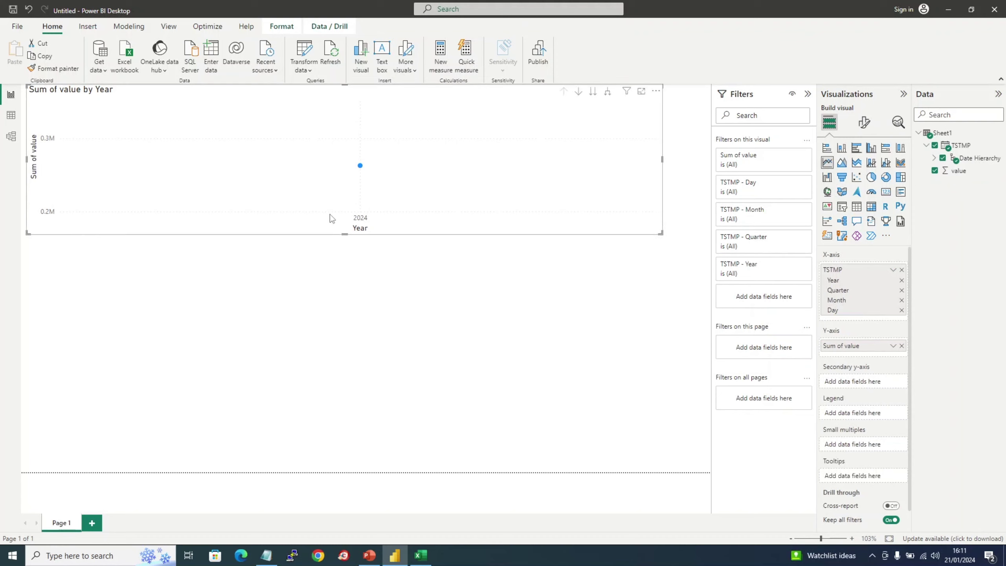
Drop TSTMP's date hierarchy from the chart and create a new TSTMP Hierarchy field.
click(935, 146)
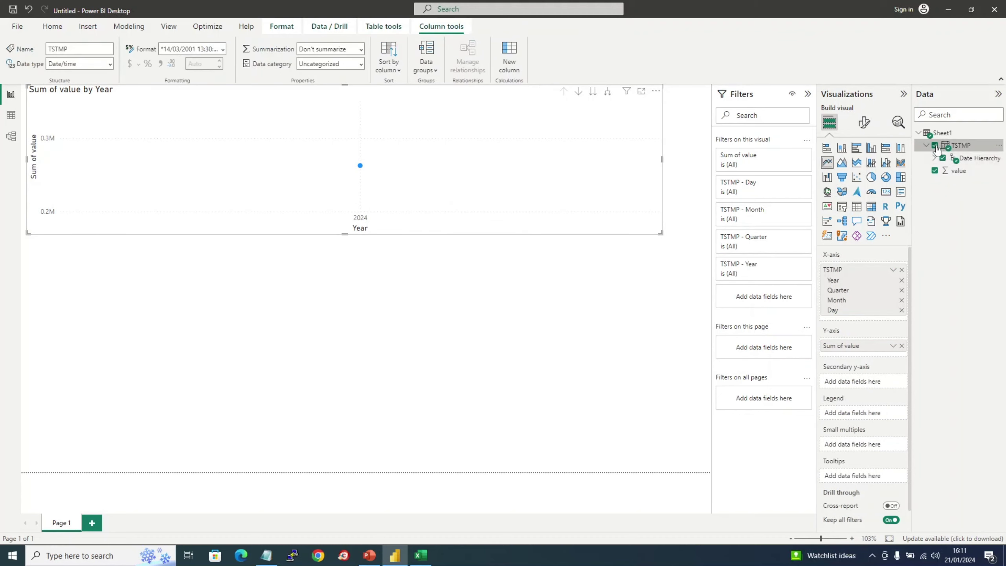
right_click(956, 148)
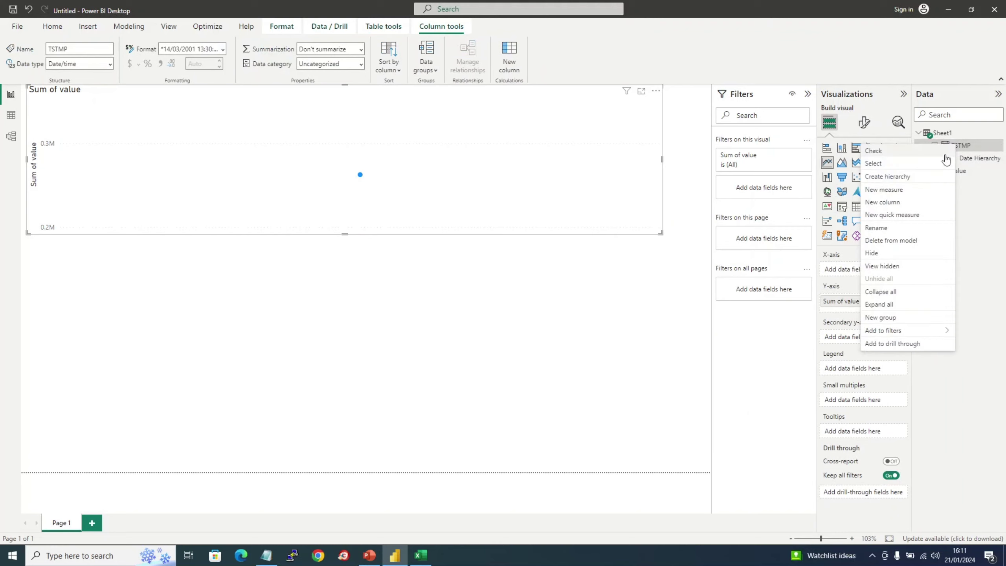
click(923, 181)
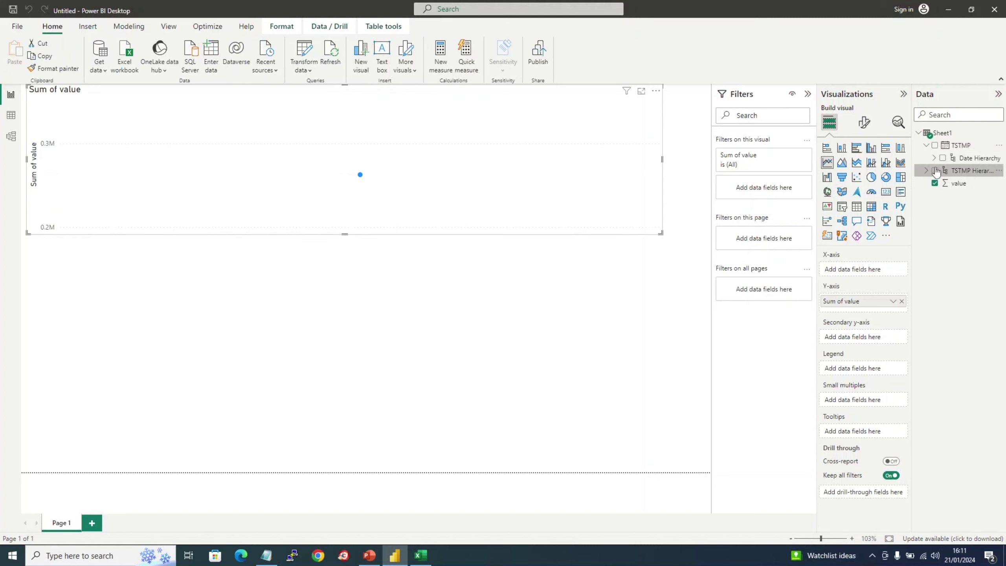
Put TSTMP Hierarchy on the chart's axis, plotting value across 08–20 Jan.
click(935, 171)
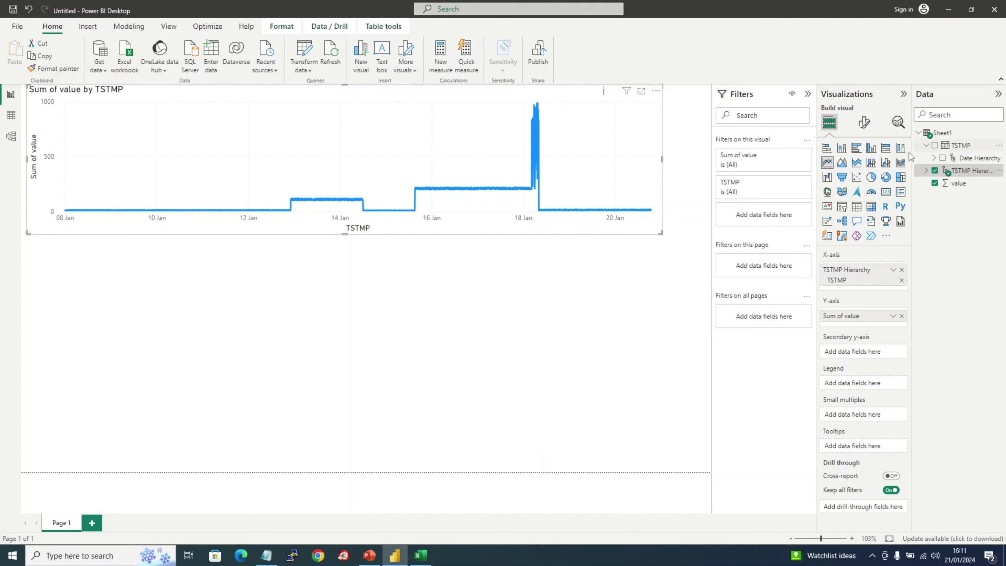
click(625, 319)
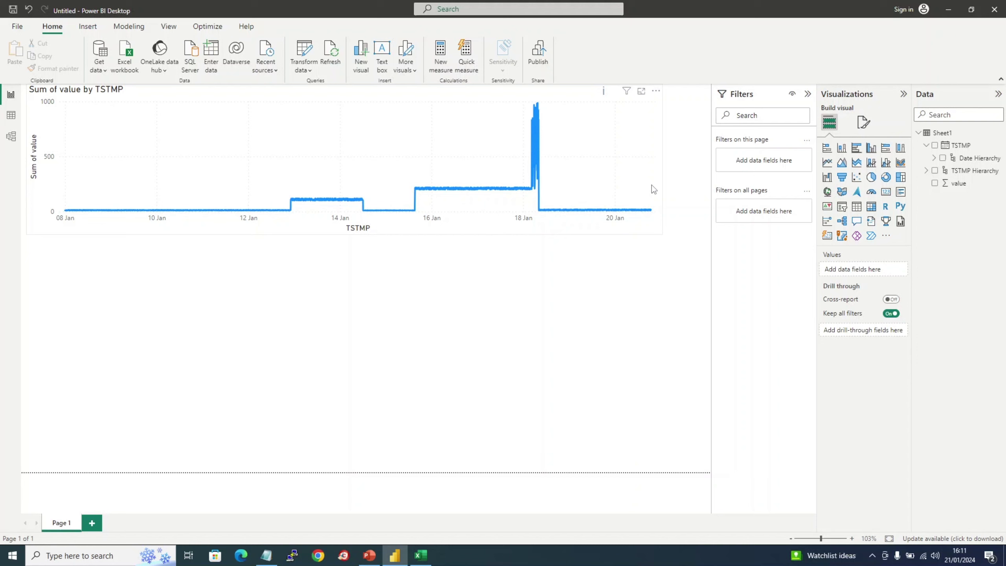
Stretch the line chart's right, left and bottom edges so it spans the canvas and stands taller.
drag(662, 175, 711, 159)
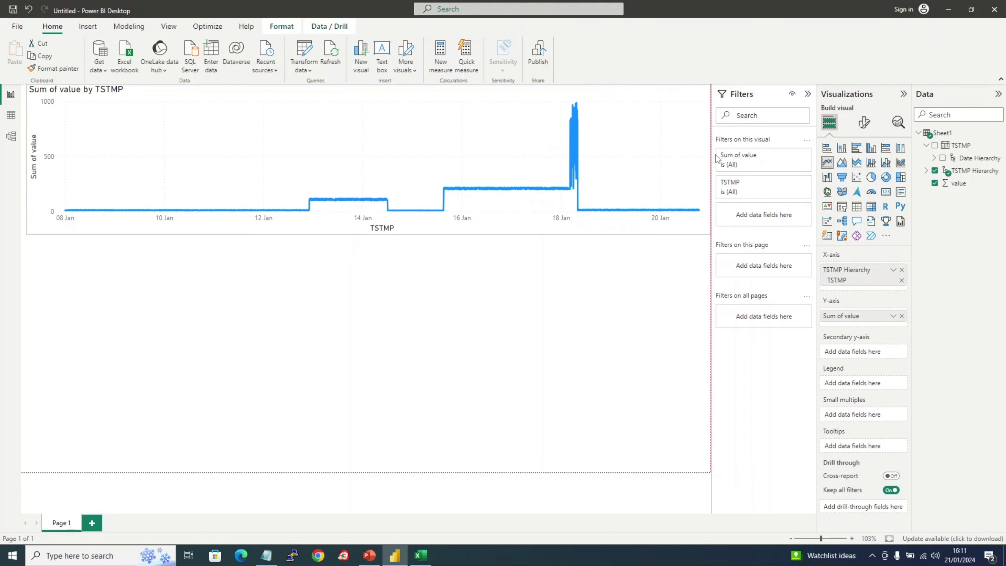
right_click(334, 237)
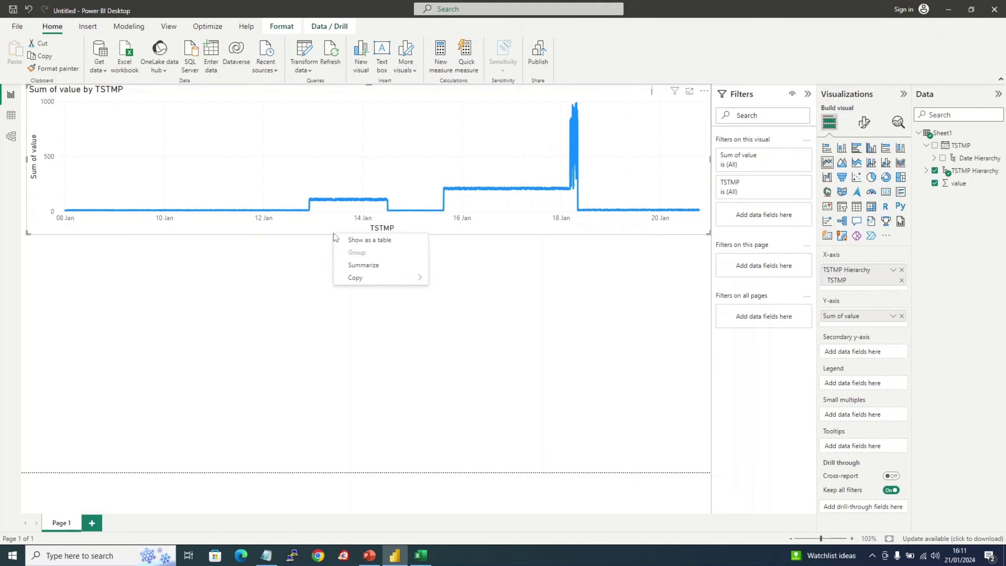
mouse_move(393, 282)
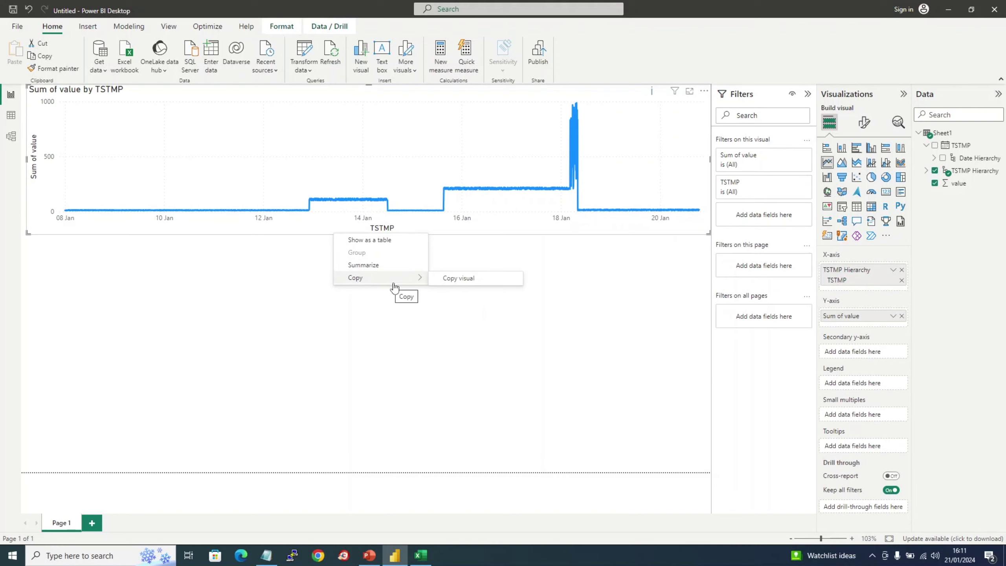
click(82, 261)
drag(27, 161, 22, 163)
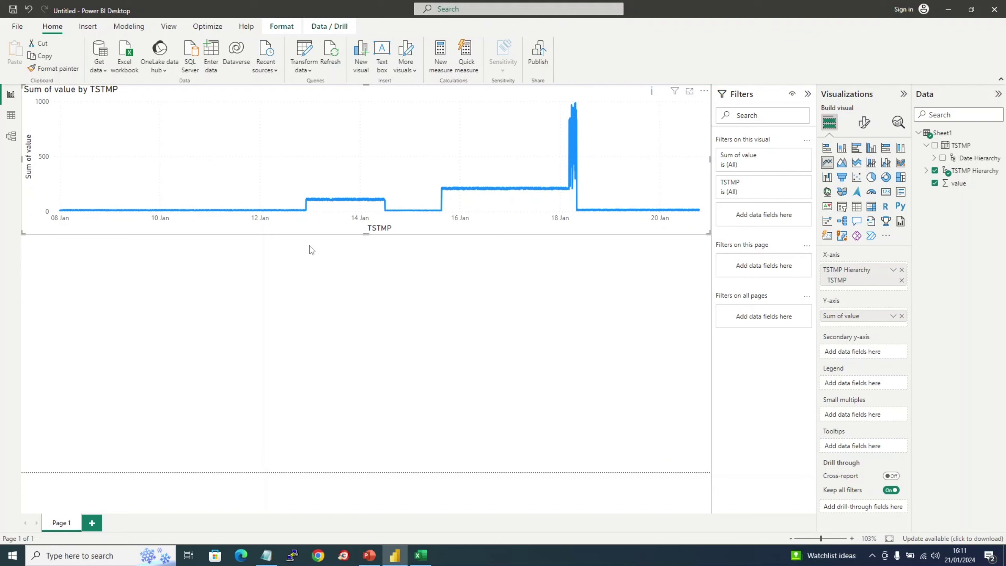
drag(367, 234, 366, 267)
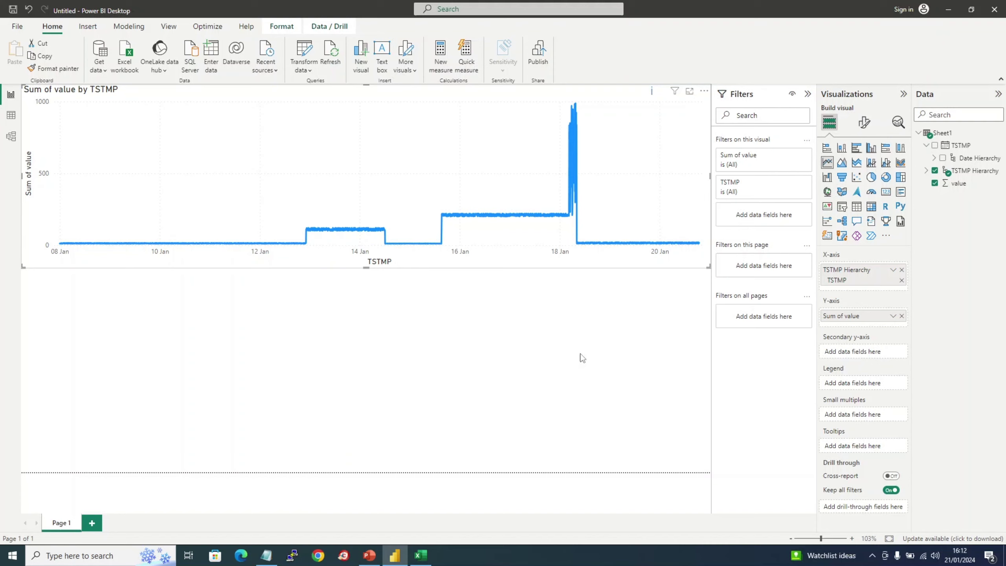
click(601, 354)
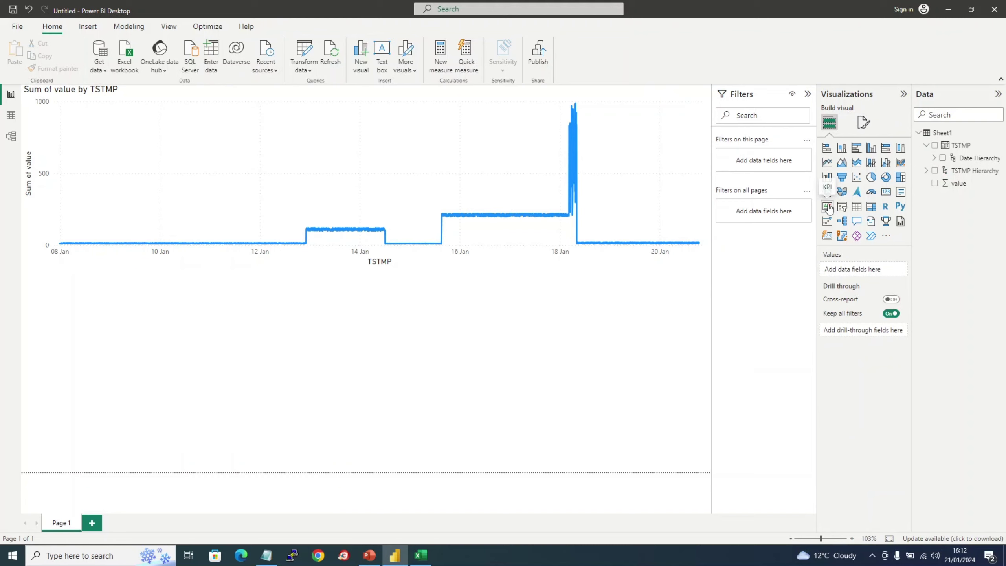
Add a TSTMP table visual below the chart and filter the chart by the 00:00:00 and 00:34:59 timestamps.
click(936, 171)
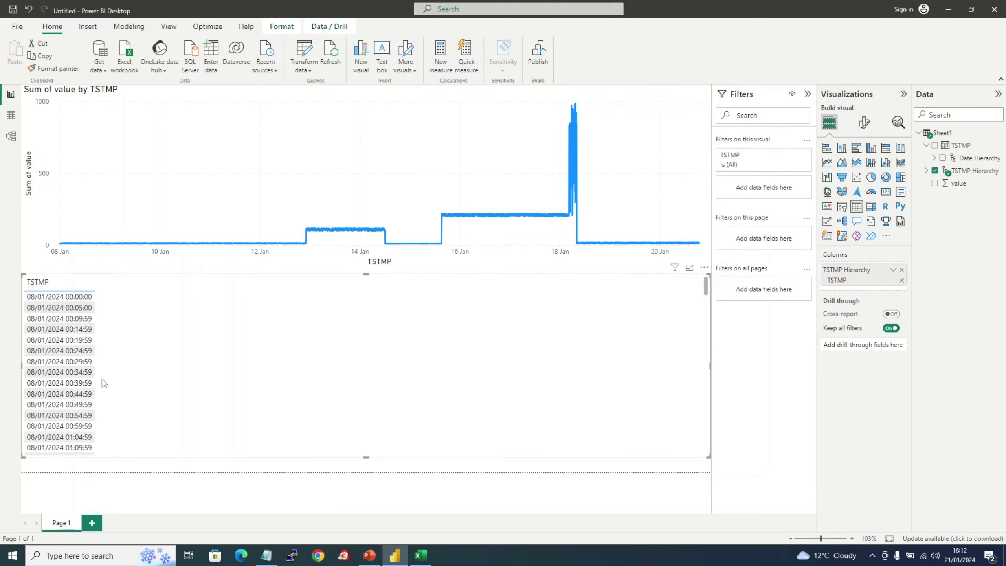
click(75, 296)
ctrl+click(79, 374)
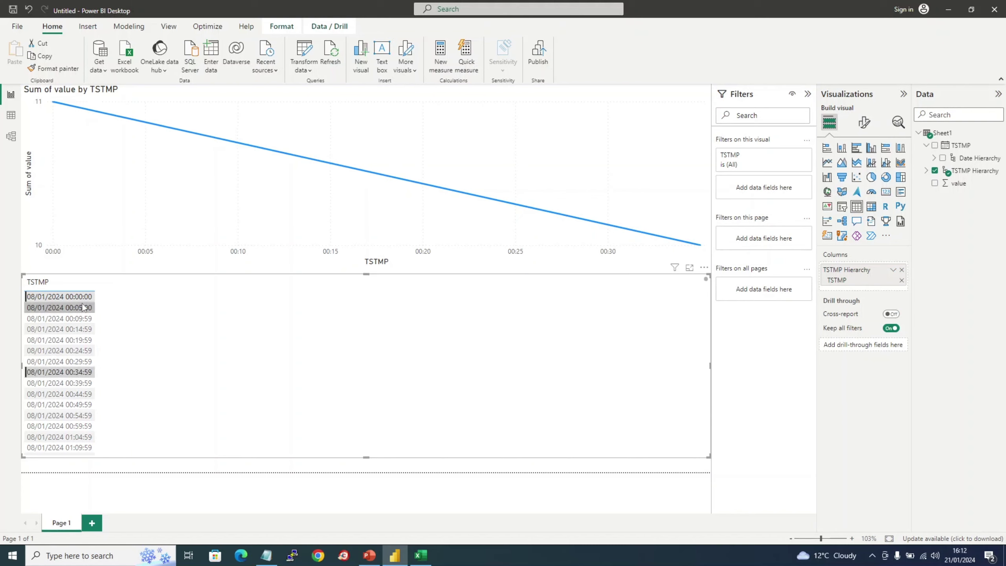
click(75, 296)
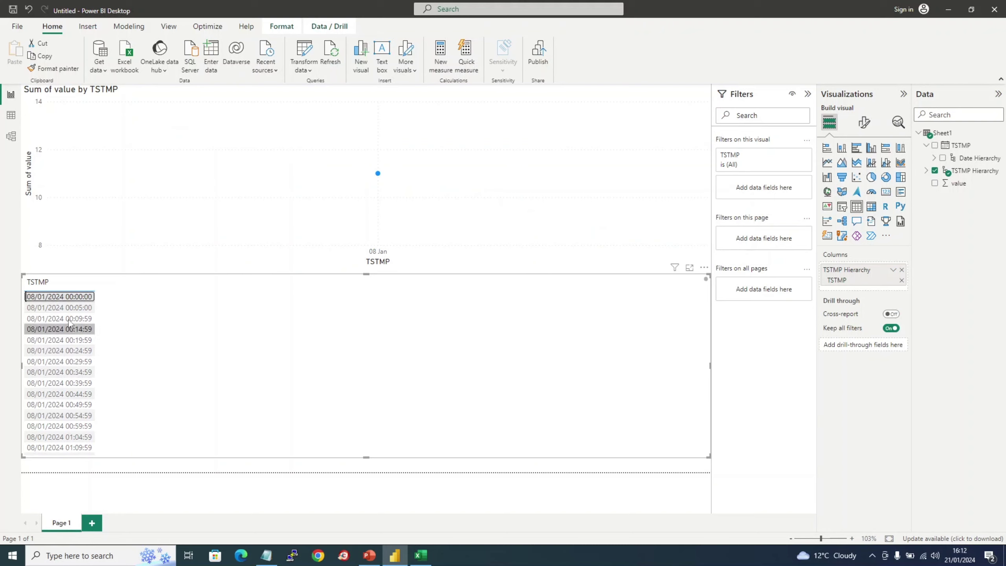
Multi-select the 00:05:00 through 00:34:59 rows to filter the chart, then clear the selection.
ctrl+click(68, 308)
ctrl+click(67, 319)
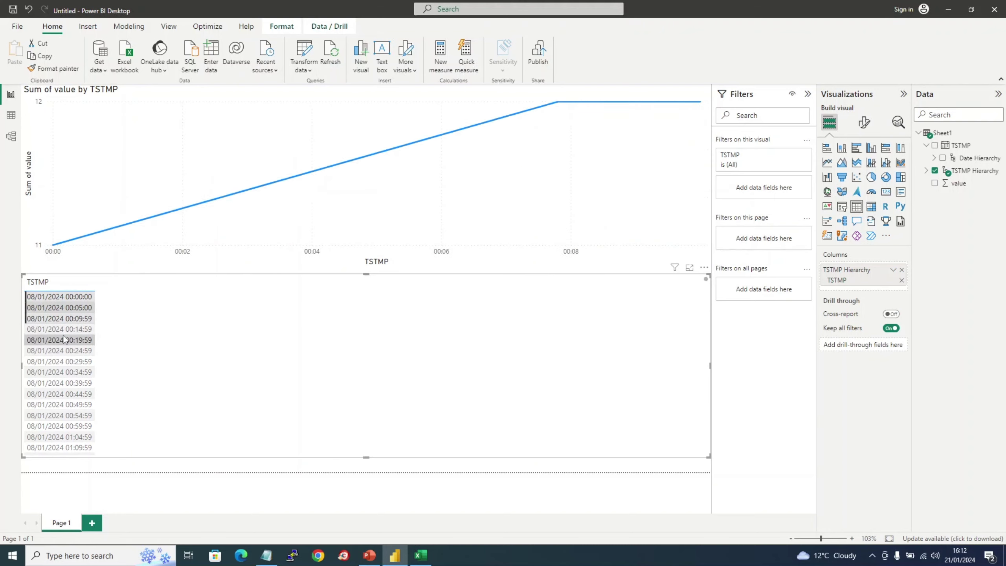
ctrl+click(63, 340)
ctrl+click(61, 351)
ctrl+click(60, 372)
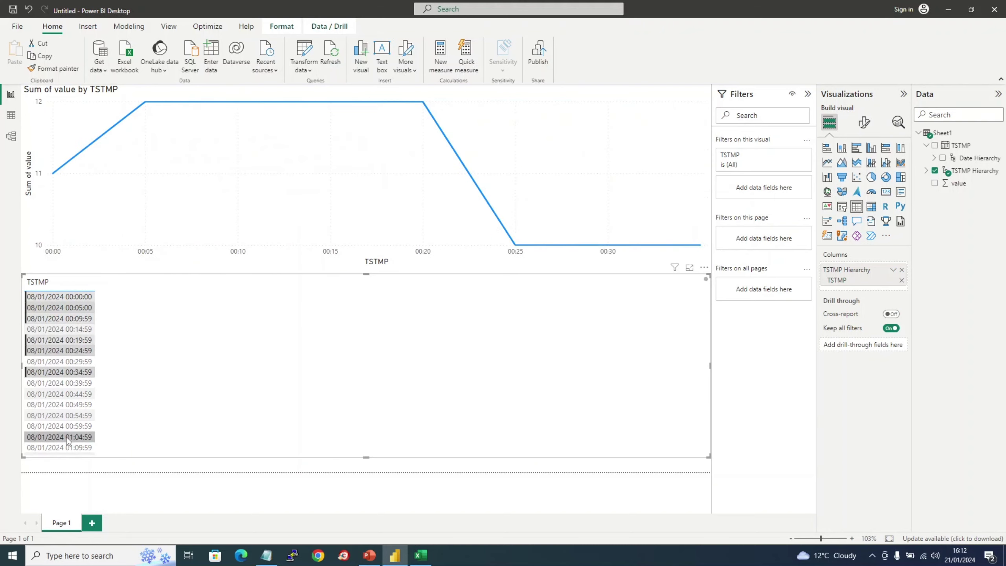
click(277, 360)
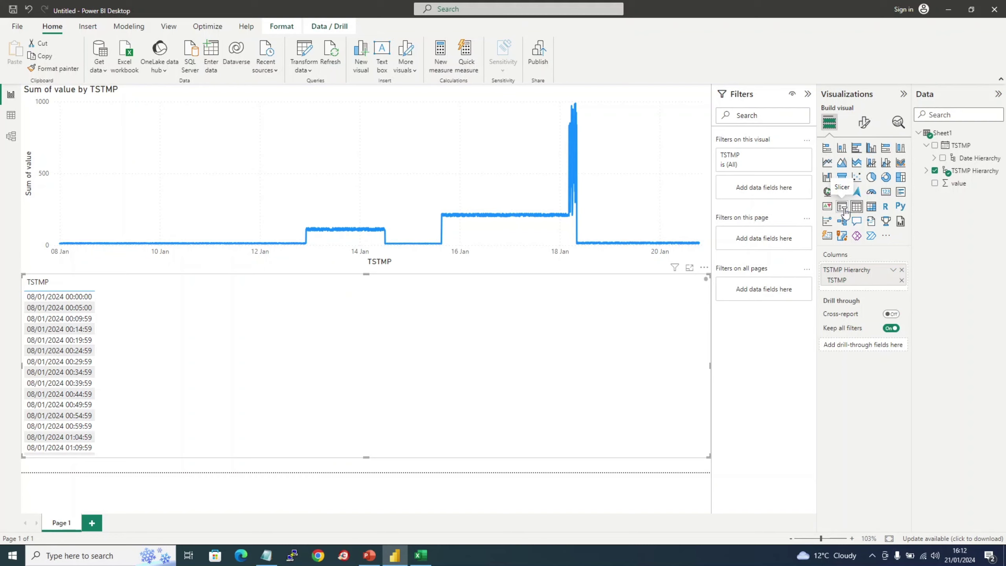
Convert the TSTMP table into a shorter slicer and drag its start date to 10/01/2024.
click(844, 210)
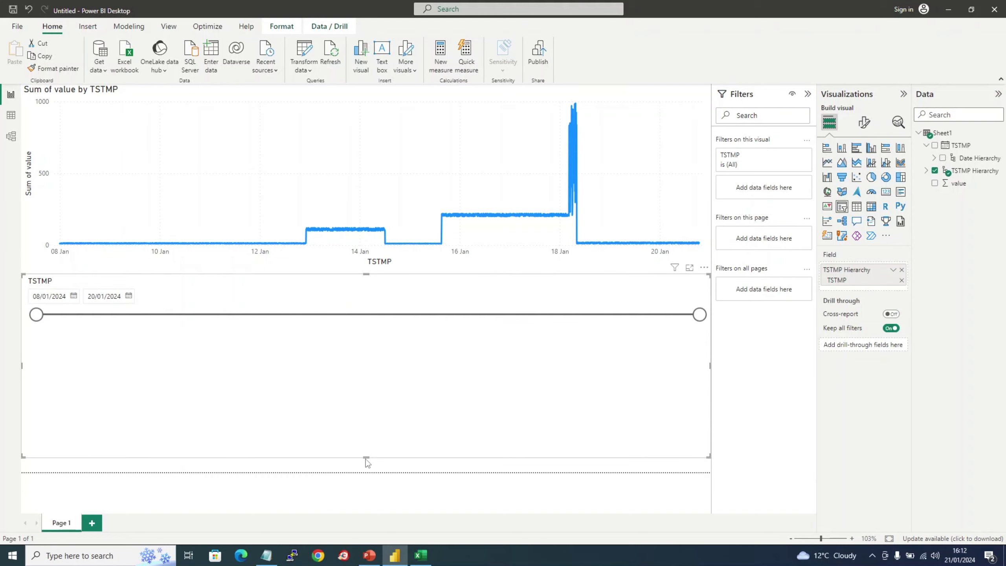
drag(367, 458, 395, 338)
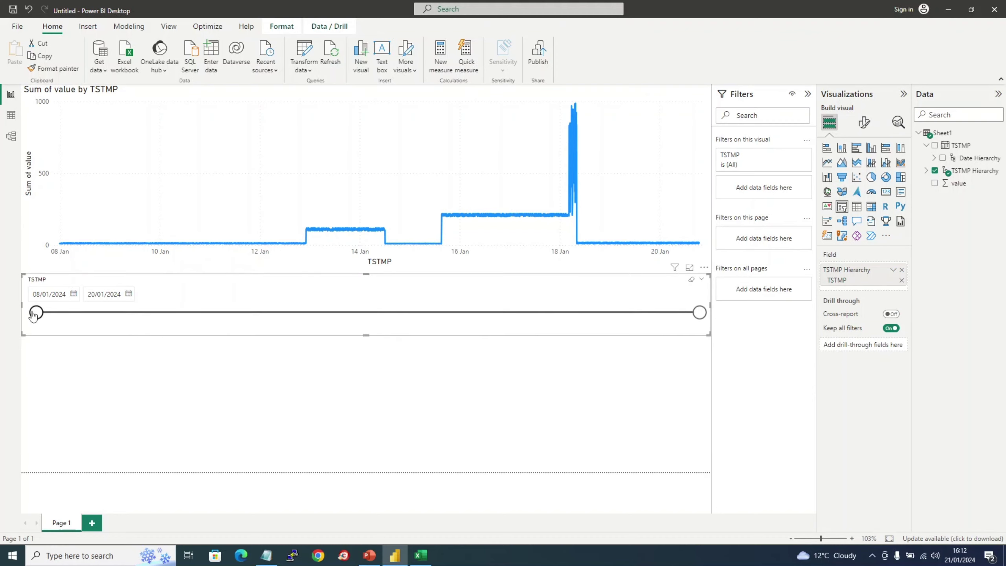
drag(35, 313, 72, 312)
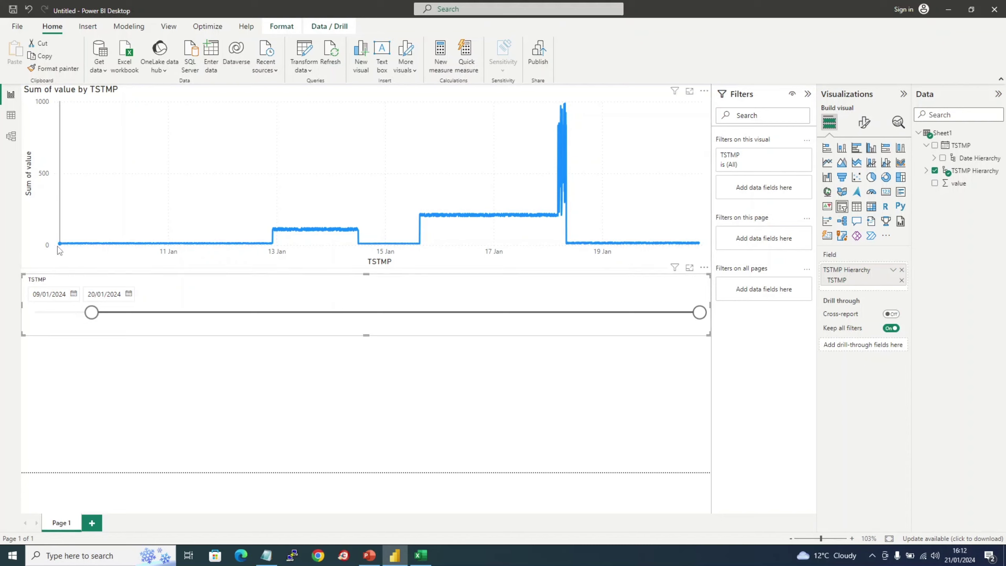
drag(92, 312, 132, 313)
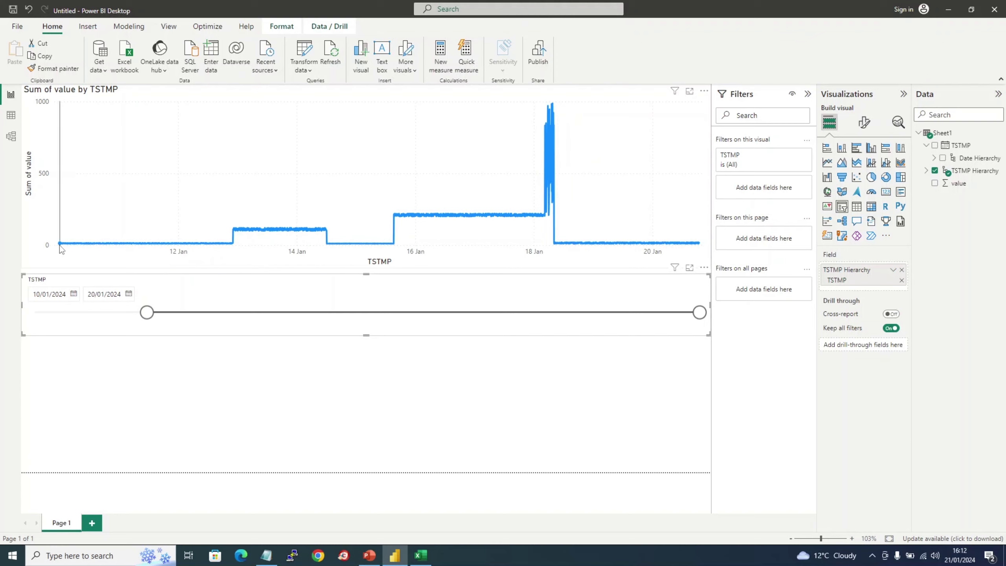
Try an 11–18 January range via the calendars, then reset it to 08/01–20/01/2024.
mouse_move(60, 245)
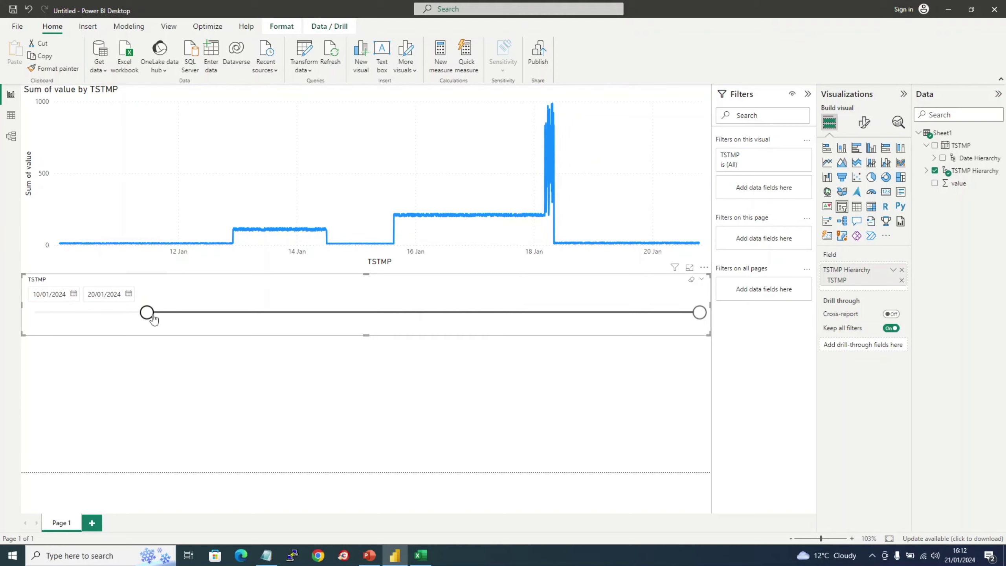
click(72, 294)
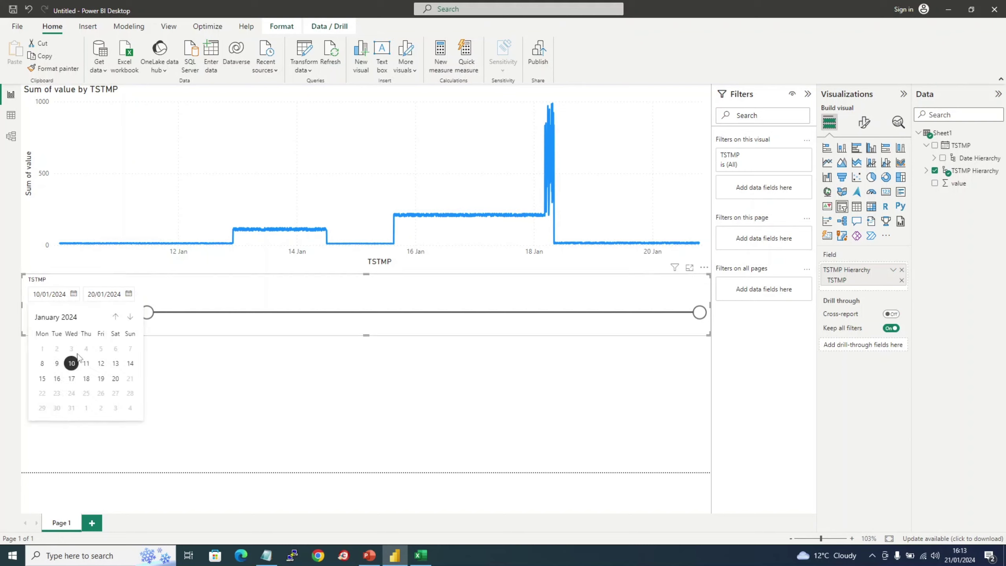
click(86, 364)
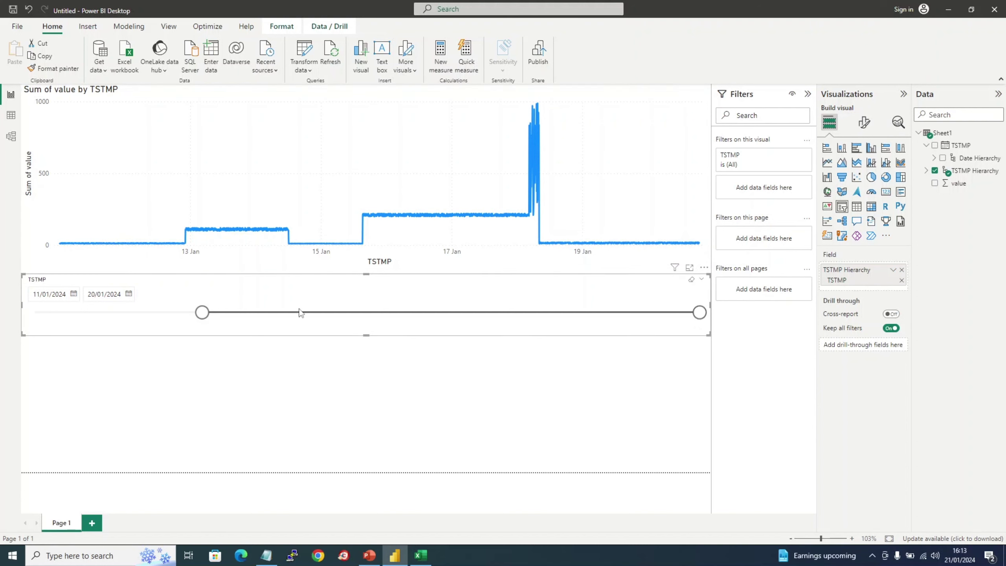
click(128, 294)
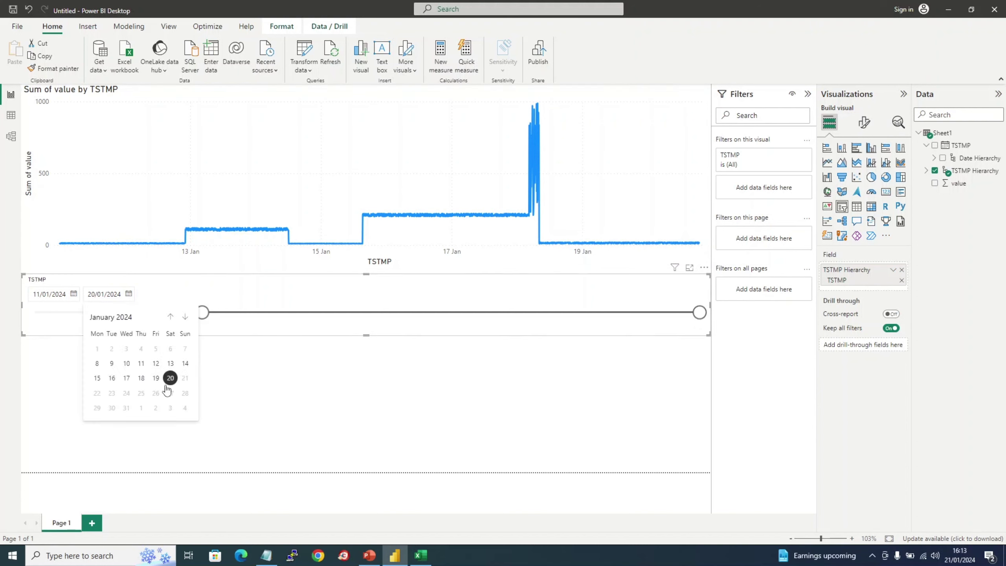
click(136, 380)
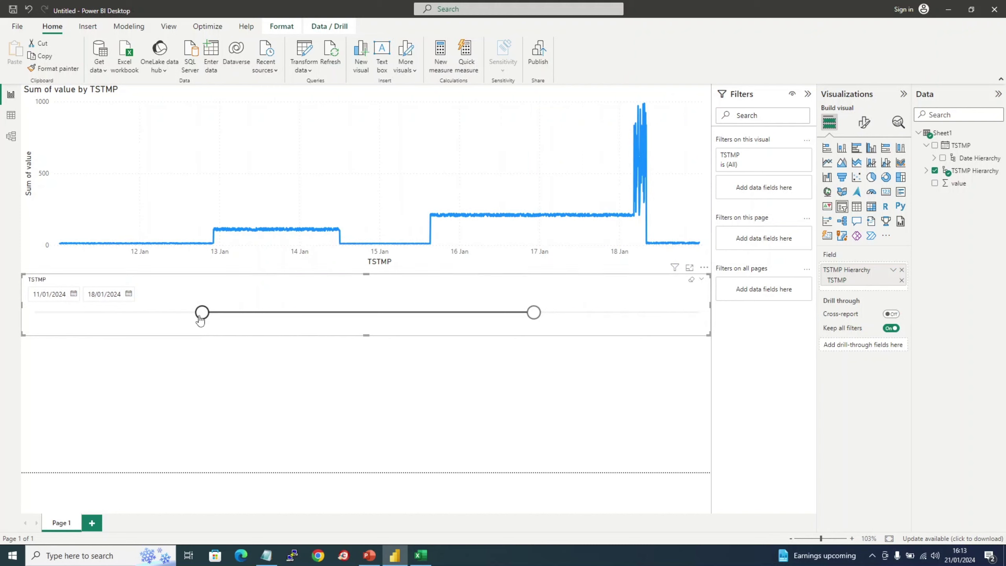
drag(201, 314, 32, 328)
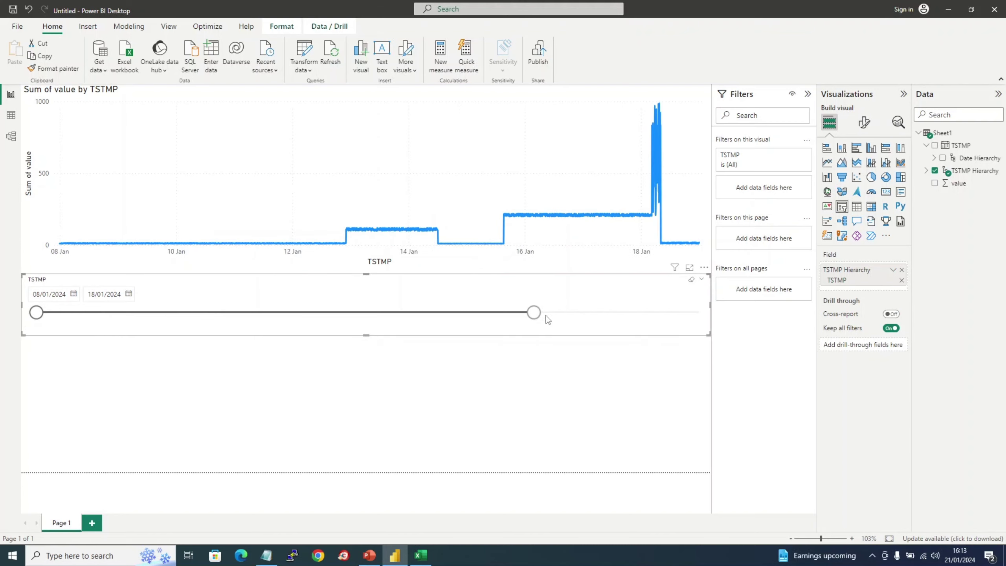
drag(535, 313, 701, 314)
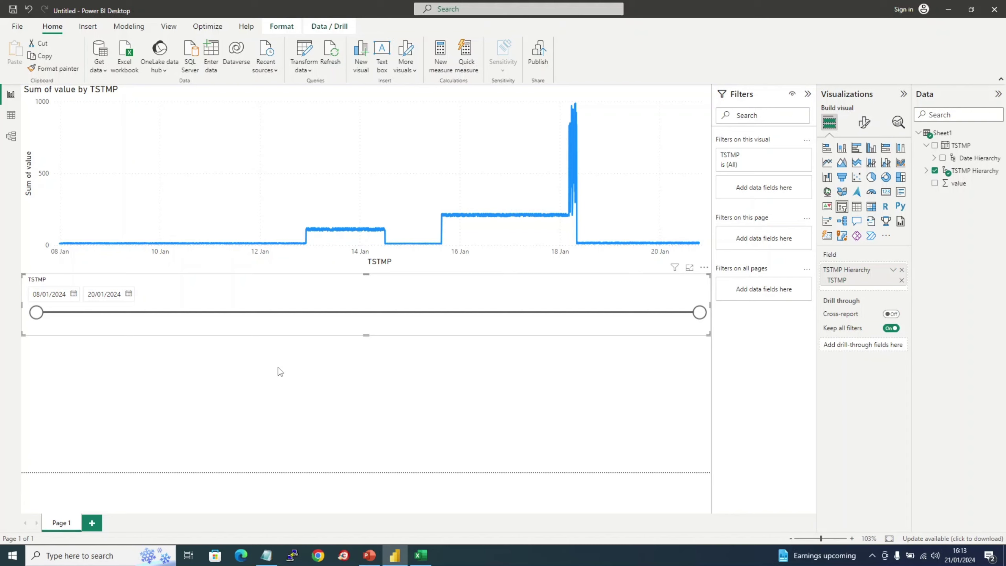
Summarize the line chart into a smart narrative reporting the 54.55% rise, enlarging its box upward.
right_click(444, 127)
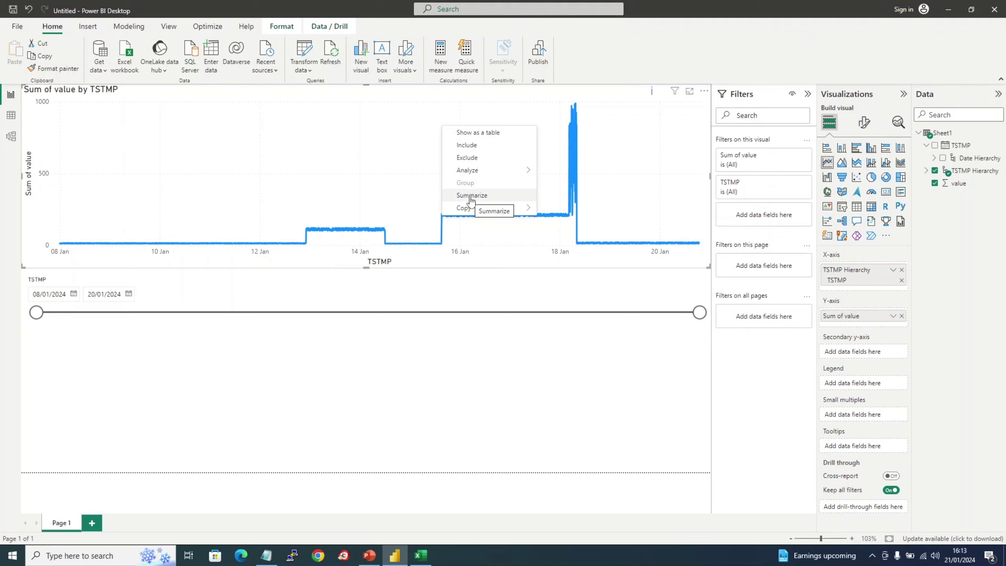
click(470, 196)
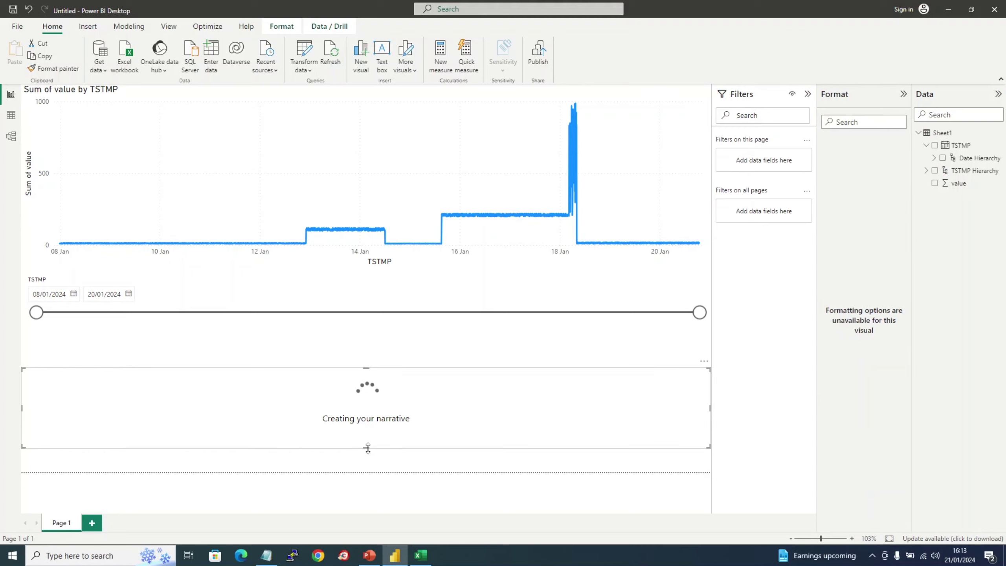
drag(368, 364, 380, 340)
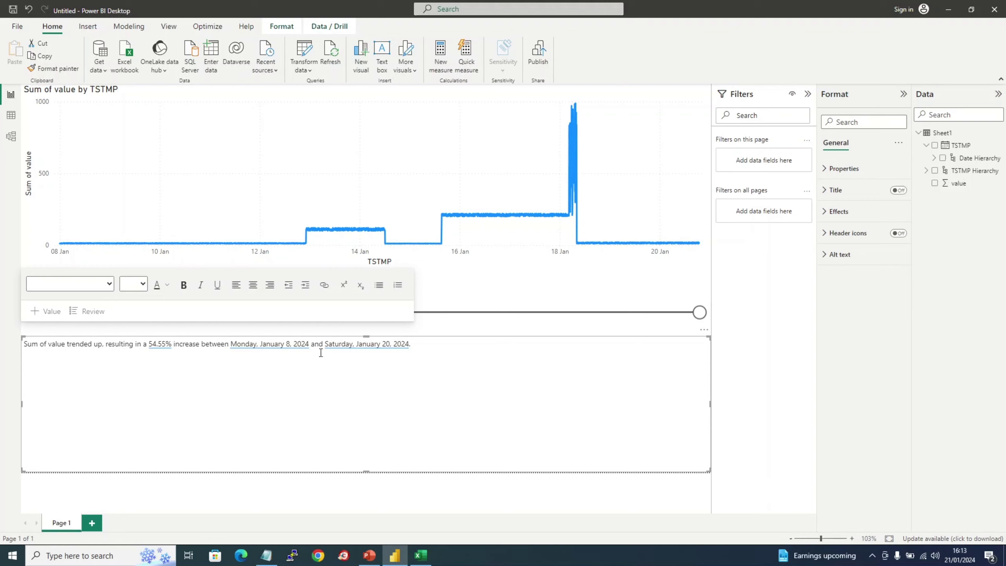
Enter and leave edit mode on the smart narrative, keeping the slicer and summary visible below the chart.
click(406, 386)
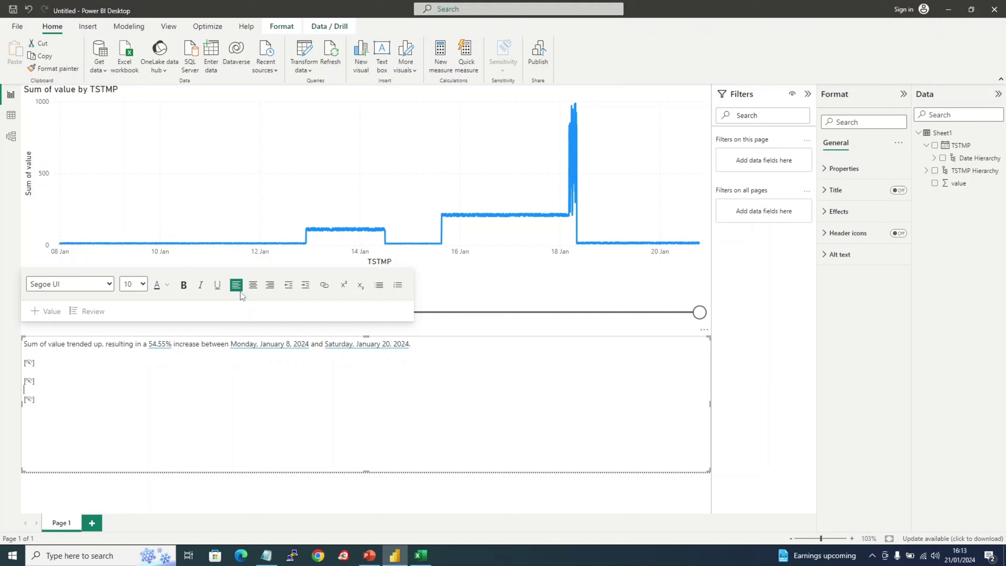
click(619, 496)
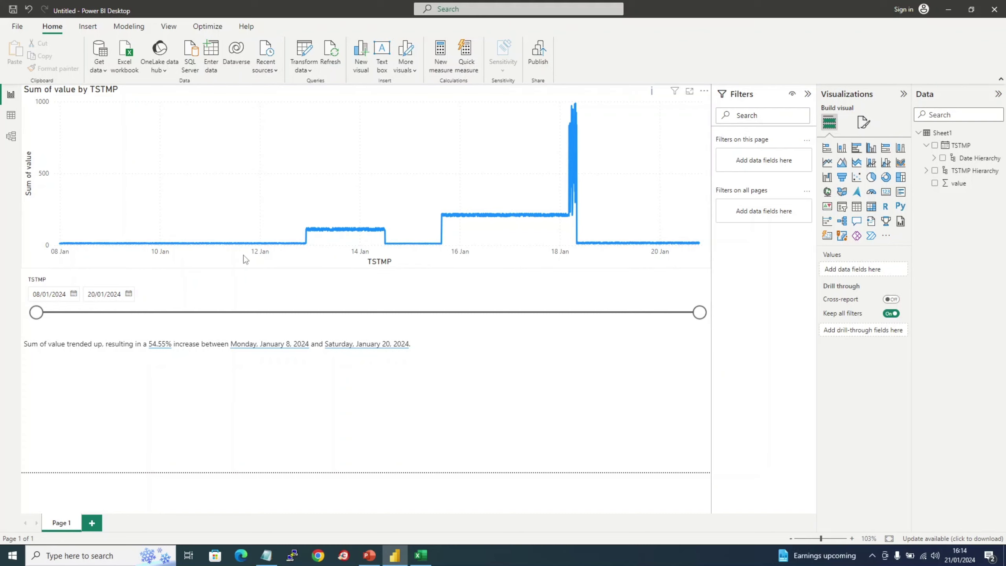
mouse_move(308, 245)
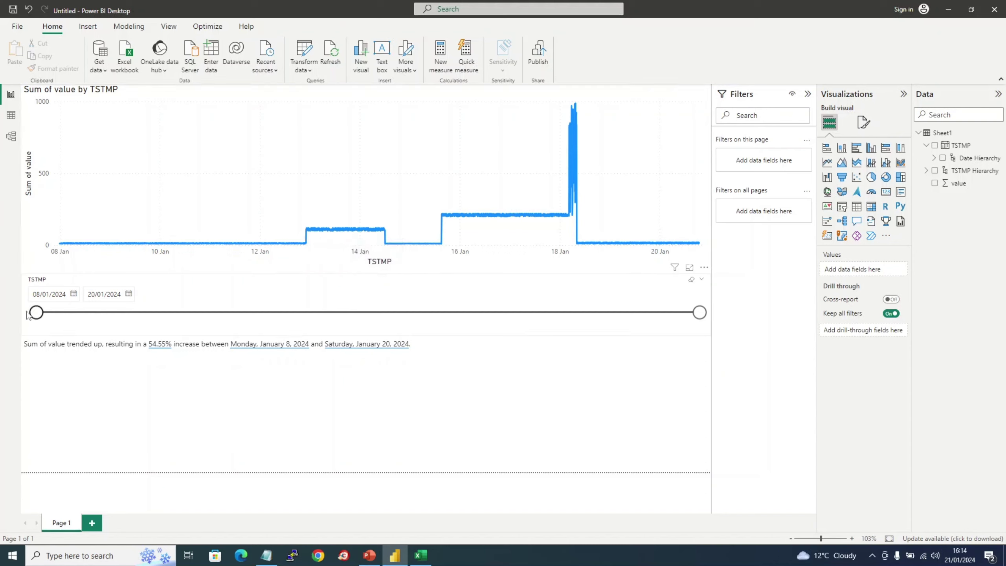
Set the slicer's date range to 12/01/2024–18/01/2024 so the chart and narrative update.
click(75, 294)
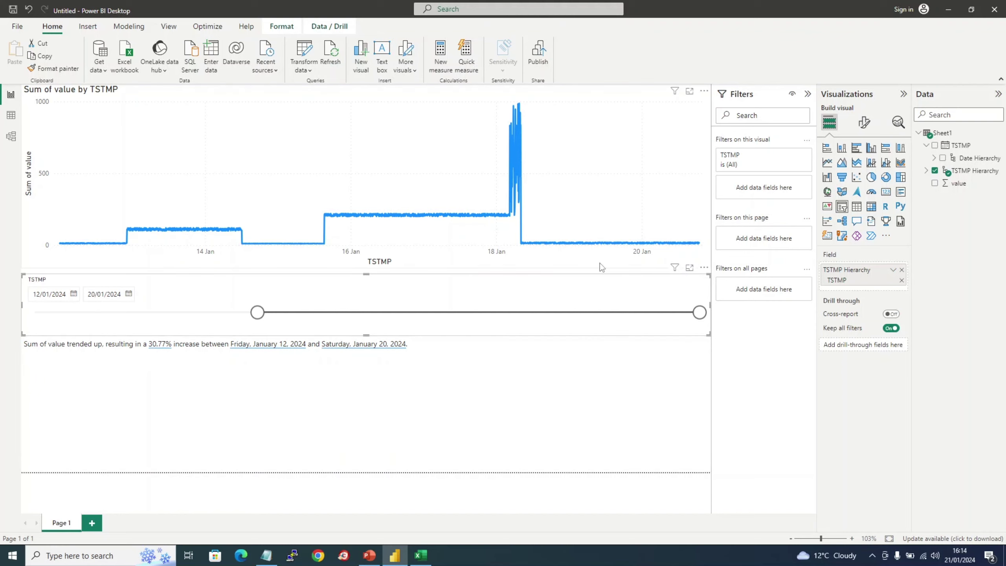
click(129, 295)
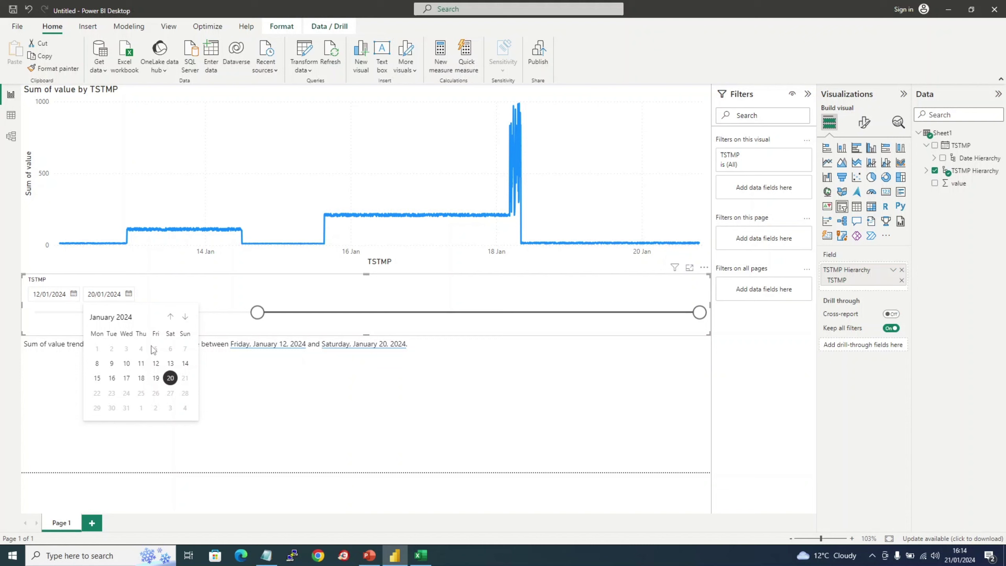
click(141, 378)
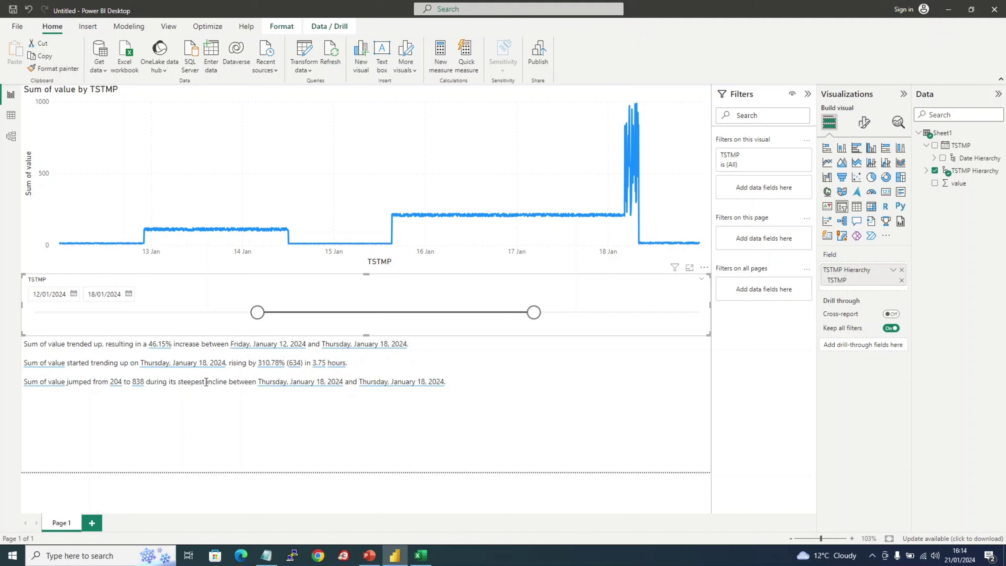
Edit the narrative text and shorten its box so the full slicer shows above the three-sentence summary.
key(Return)
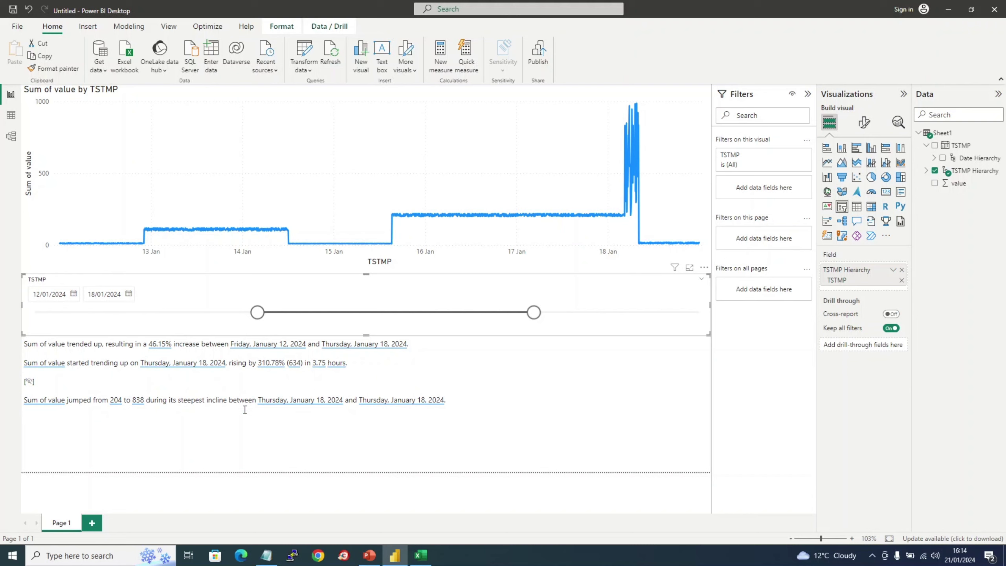
click(244, 410)
drag(249, 400, 178, 400)
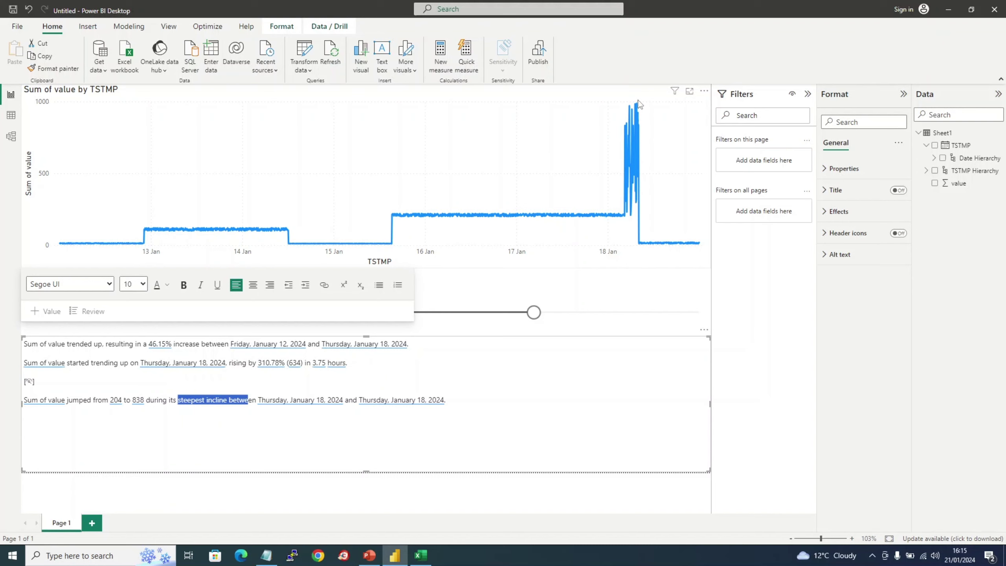
mouse_move(625, 130)
drag(367, 336, 366, 374)
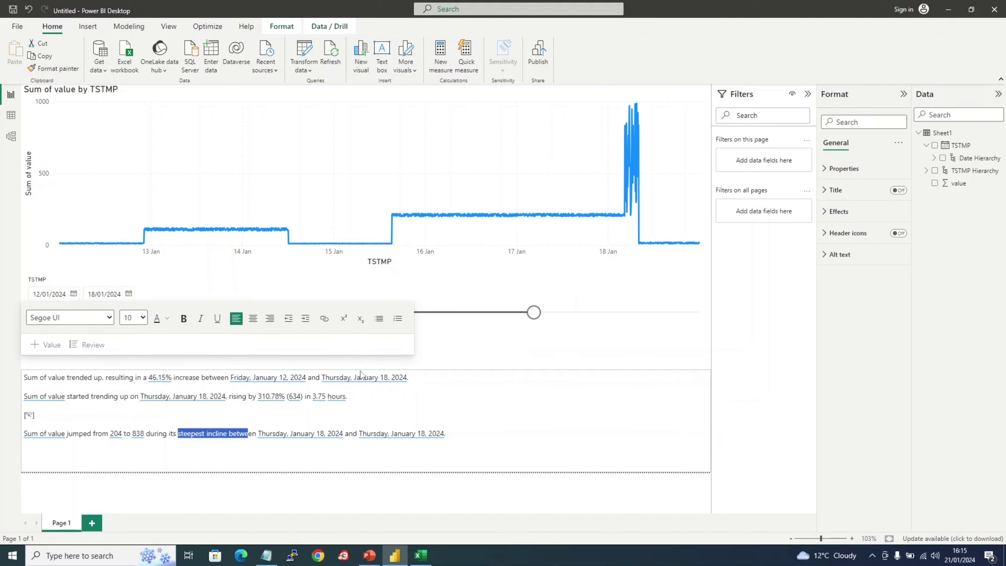
click(611, 352)
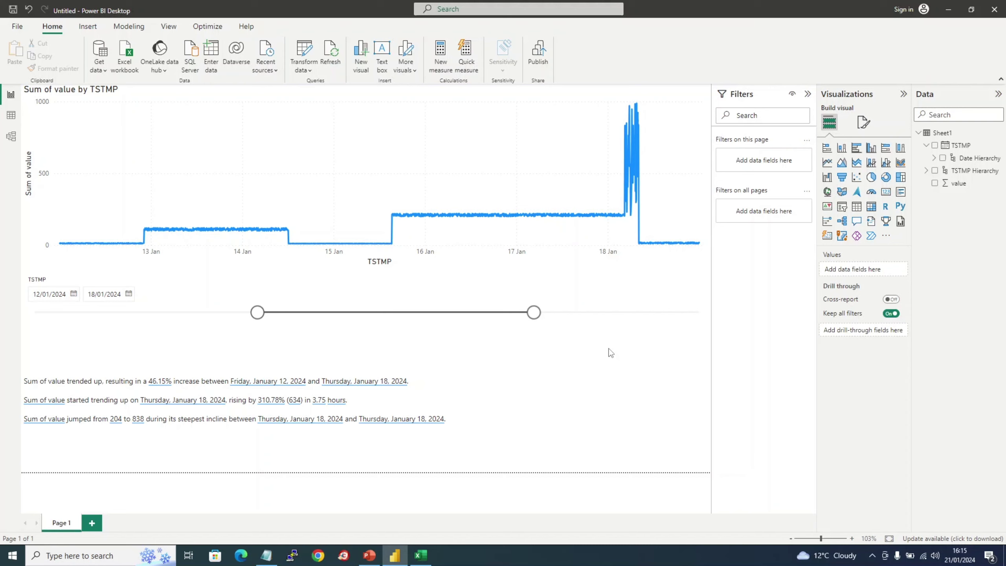